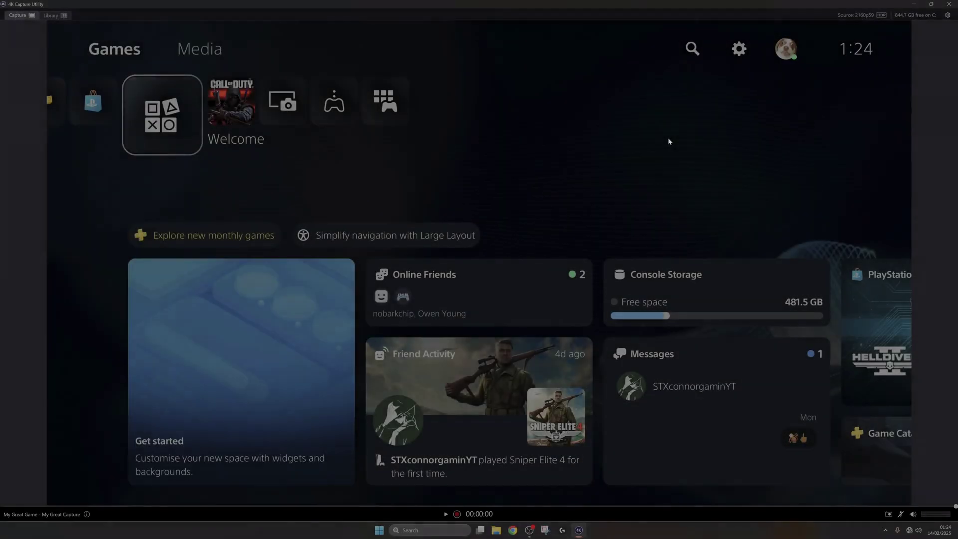
Review the Elgato 4K X Device preferences in 4K Capture Utility, with audio input left on HDMI Audio
click(947, 15)
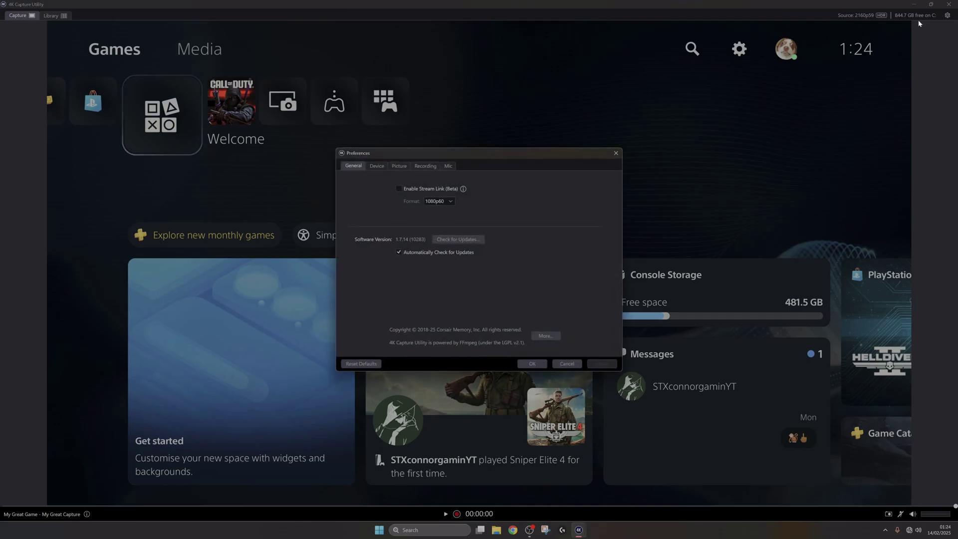
click(383, 168)
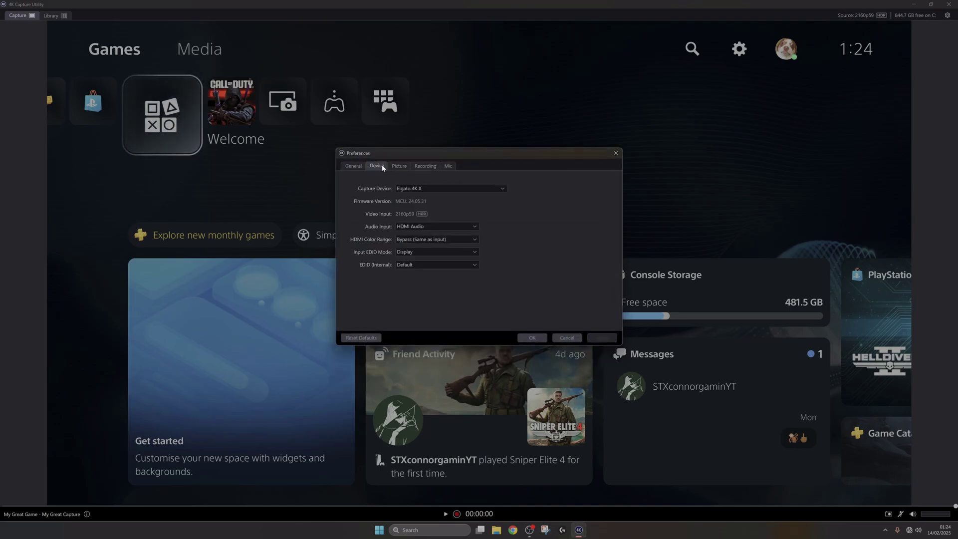
click(411, 226)
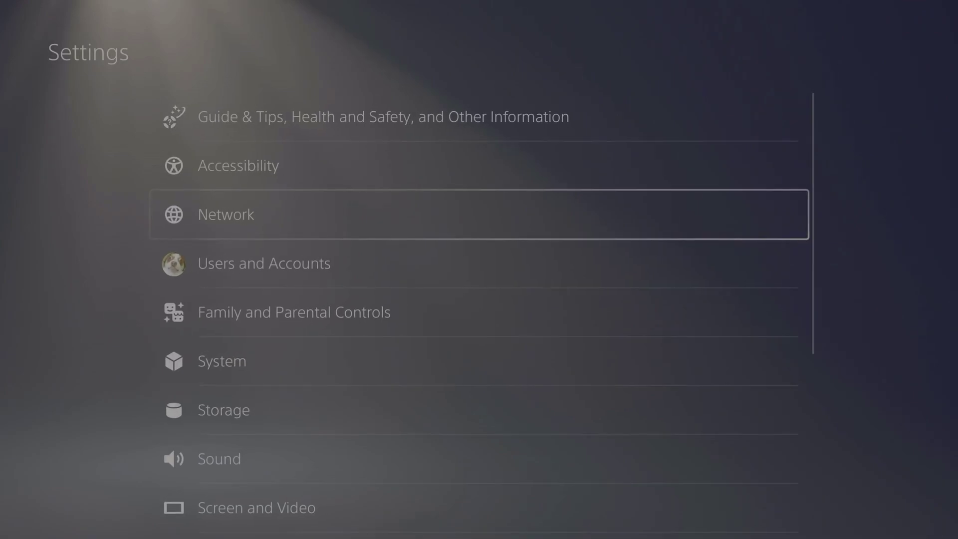
Check under System > HDMI that Enable HDCP is off
key(Down)
key(Down)
key(Down)
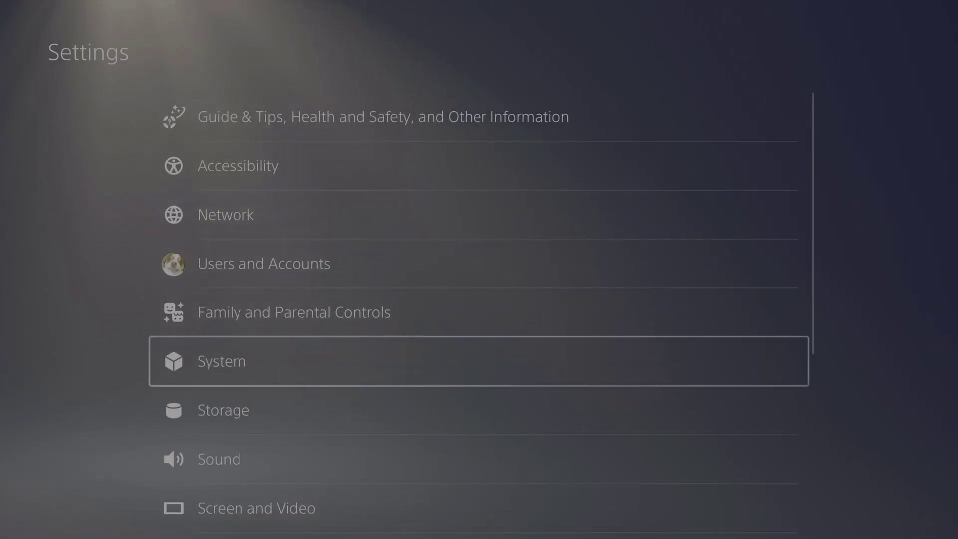
key(Return)
key(Down)
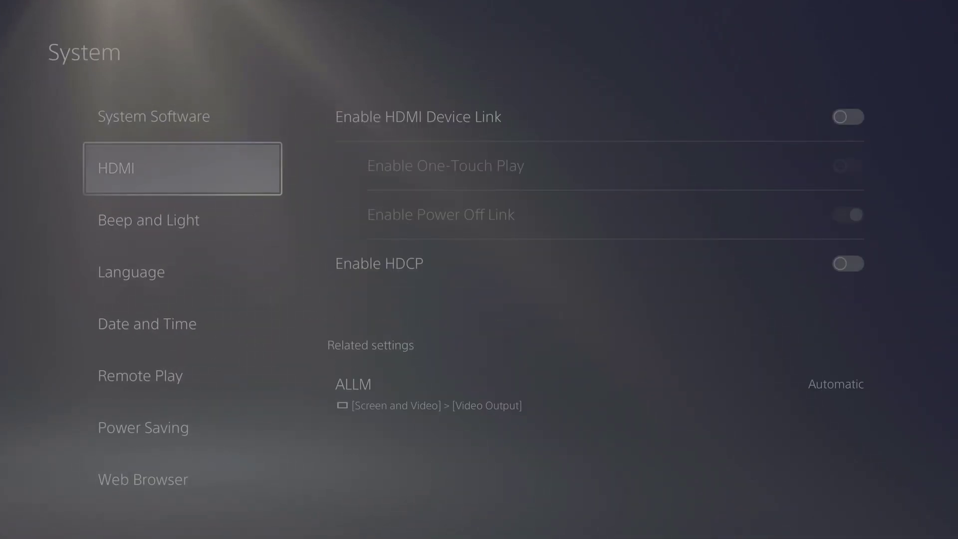
key(Right)
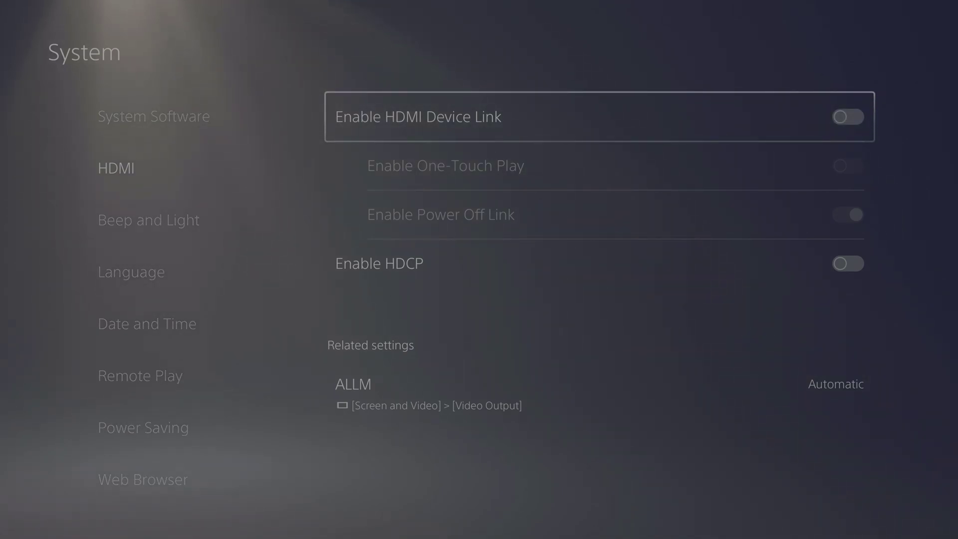
key(Left)
key(Right)
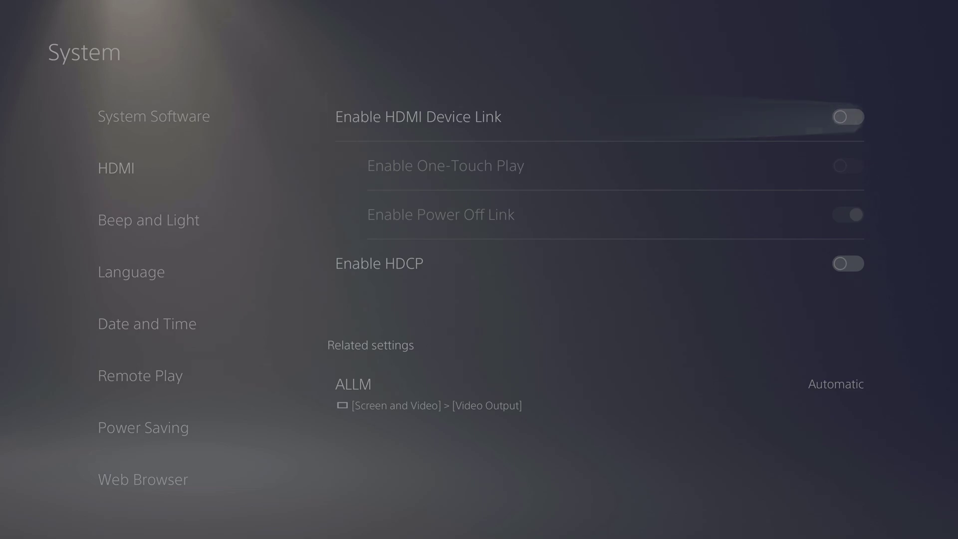
key(Down)
key(Down)
key(Down)
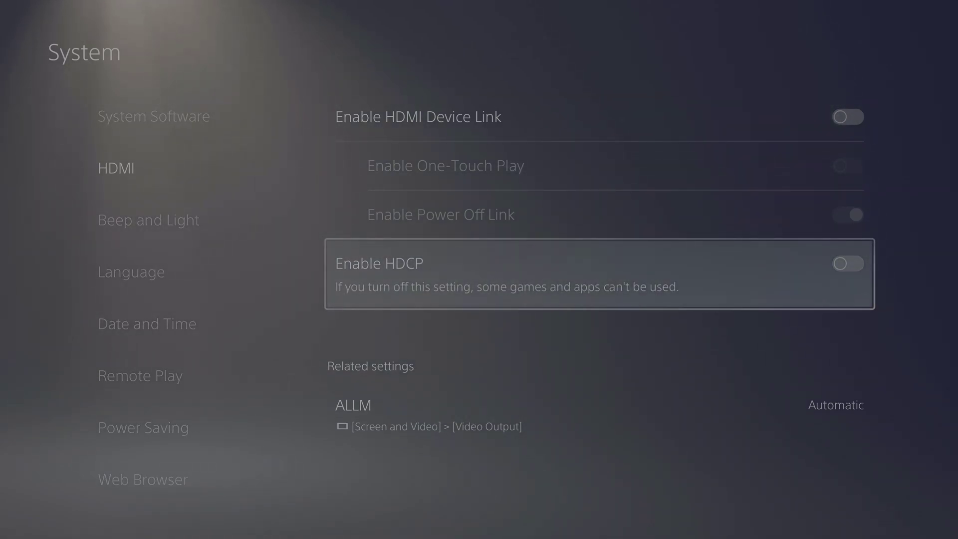
key(Left)
Review Sound > Audio Output: USB headset mic, HDMI TV output in Linear PCM
key(Escape)
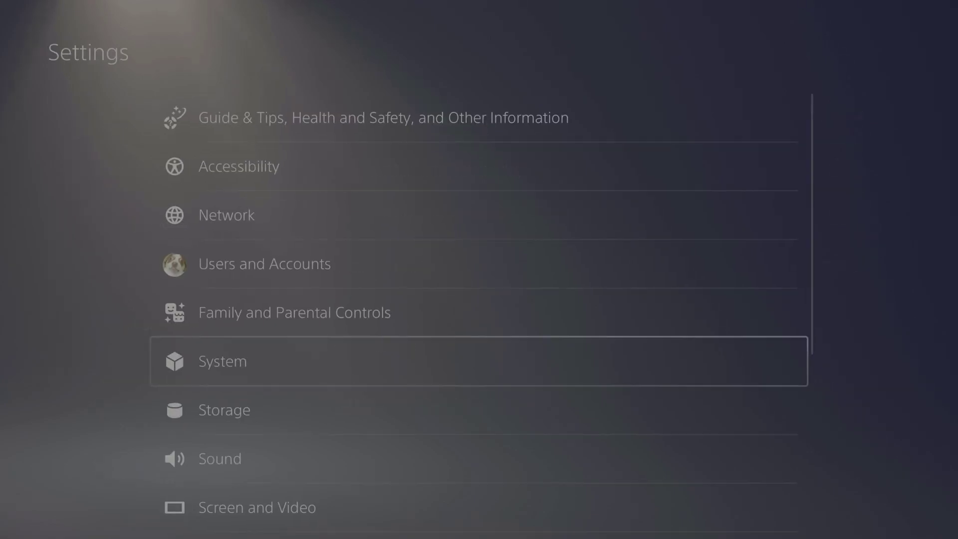
key(Down)
key(Down)
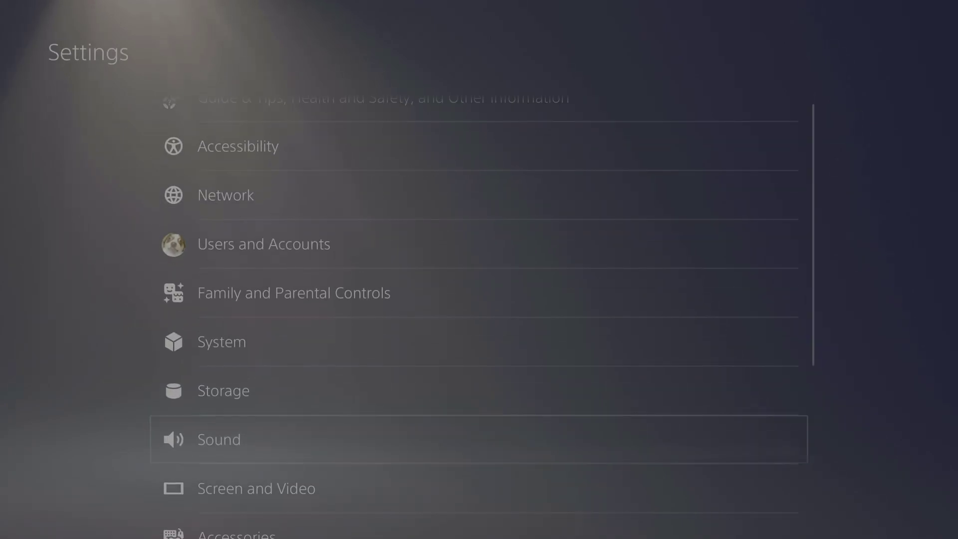
key(Down)
key(Up)
key(Return)
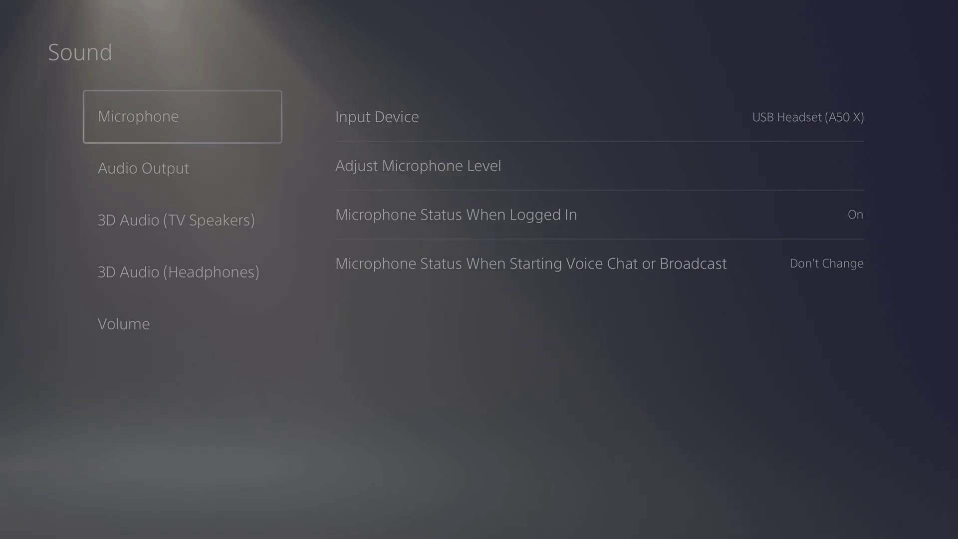
key(Down)
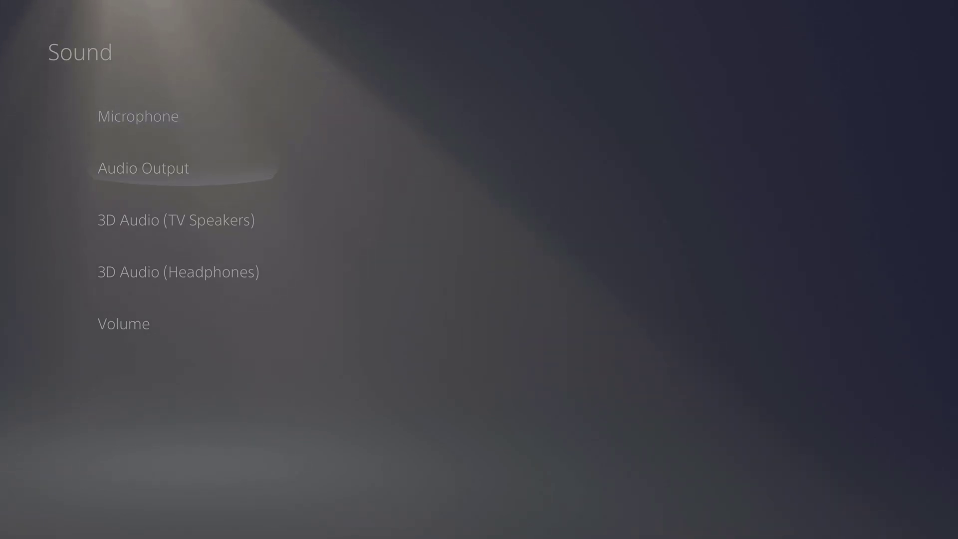
key(Right)
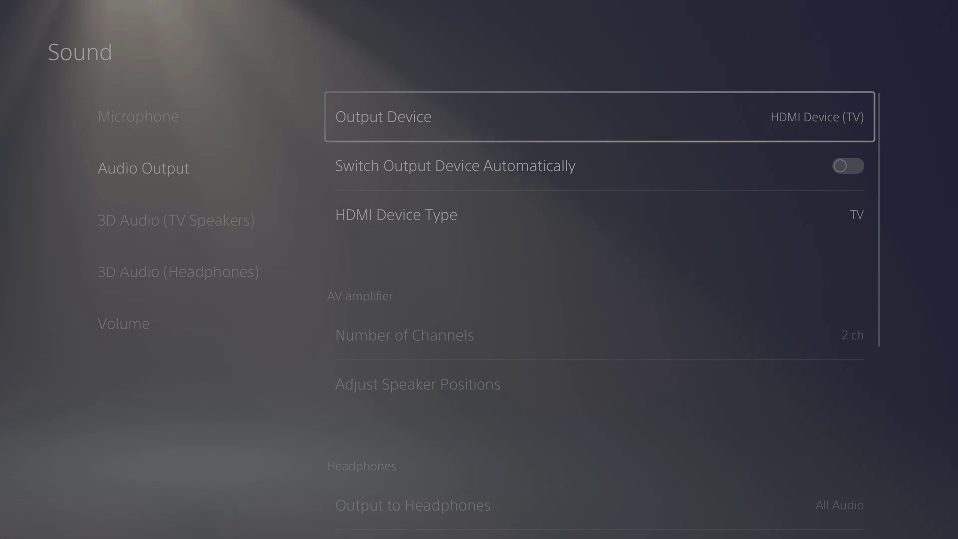
key(Down)
key(Down)
key(Down)
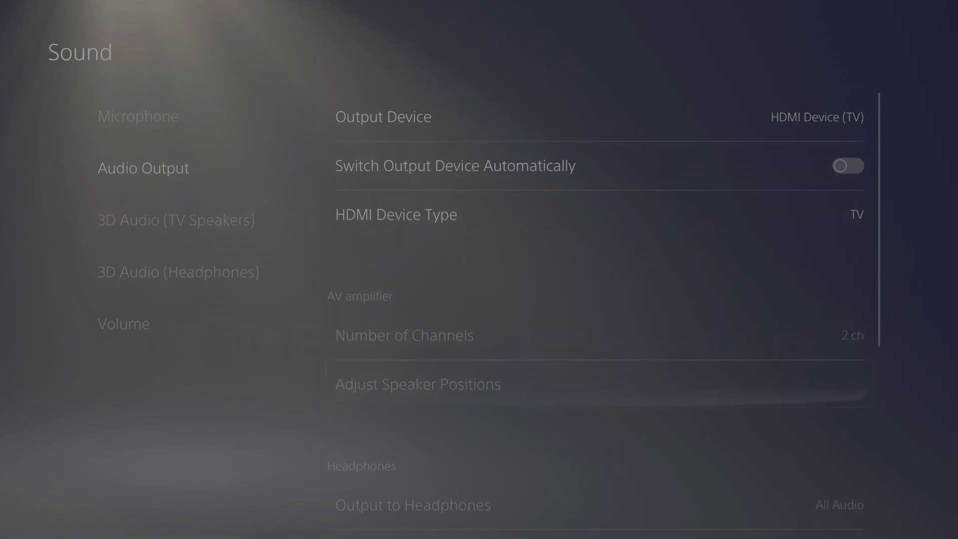
key(Down)
key(Down)
key(Down)
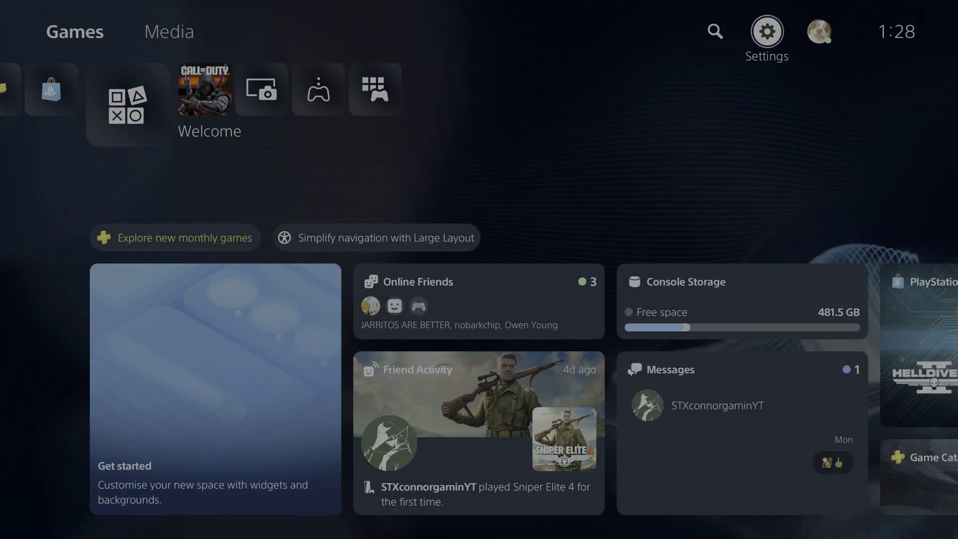
Check in the Control Center Sound tile that audio goes to the HDMI TV
key(Down)
key(Home)
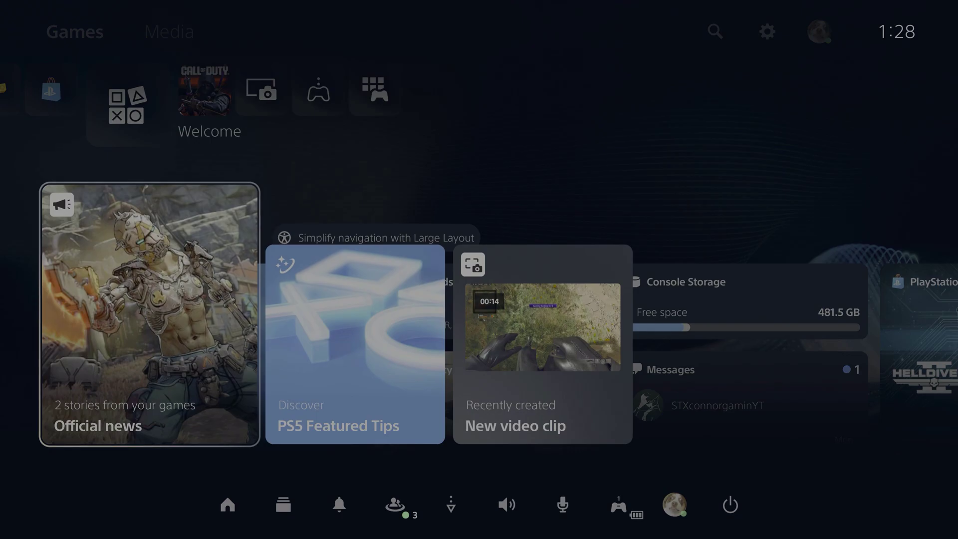
key(Down)
key(Right)
key(Right)
key(Right)
key(Right)
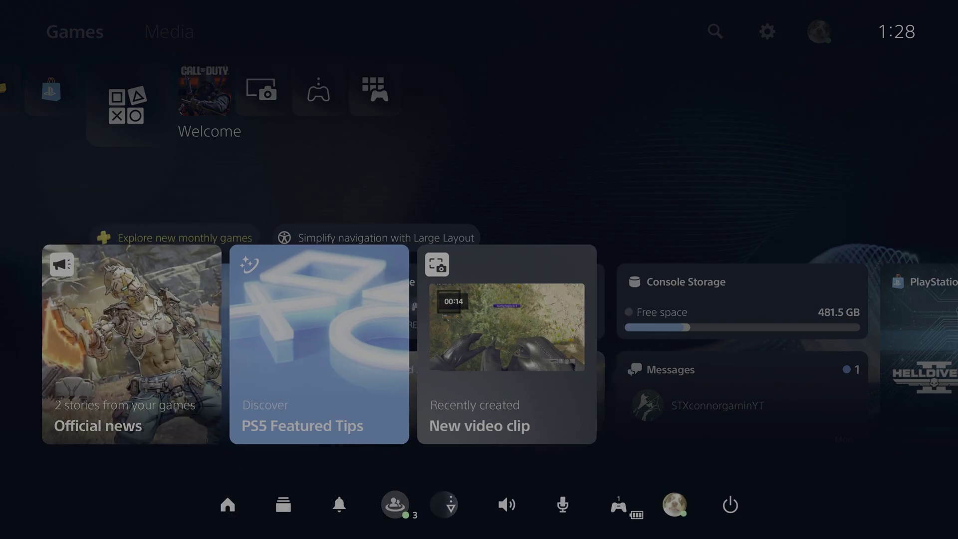
key(Right)
key(Return)
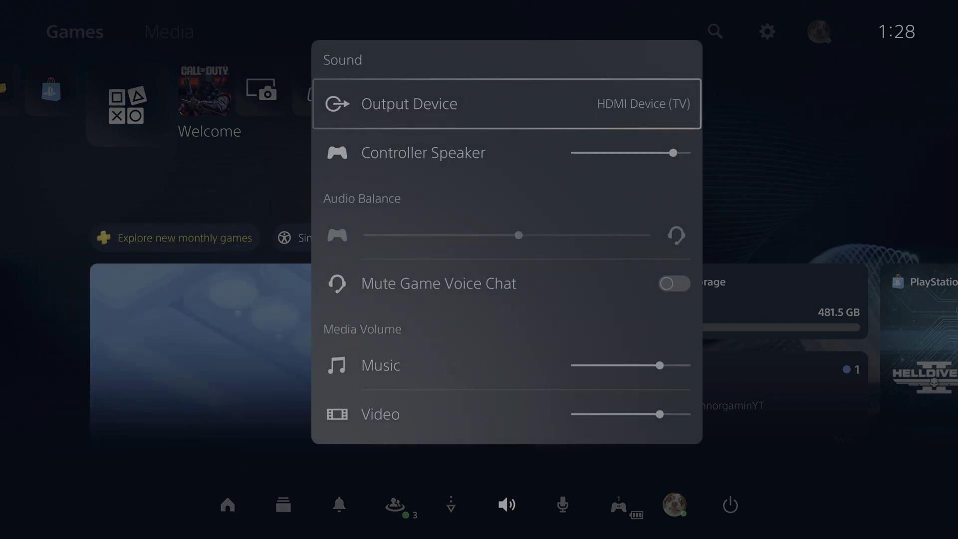
Confirm the USB headset mic is unmuted in the Mic tile, then close it
key(Escape)
key(Right)
key(Return)
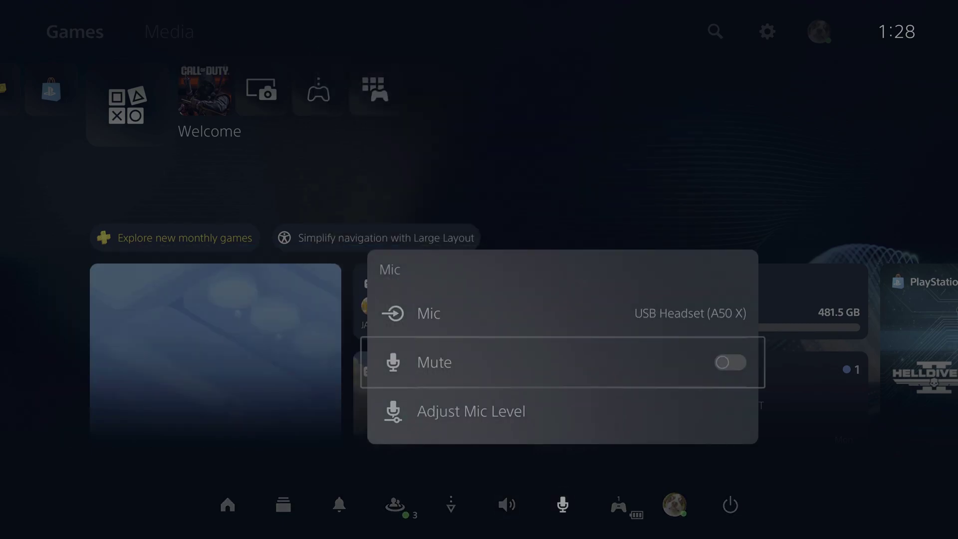
key(Escape)
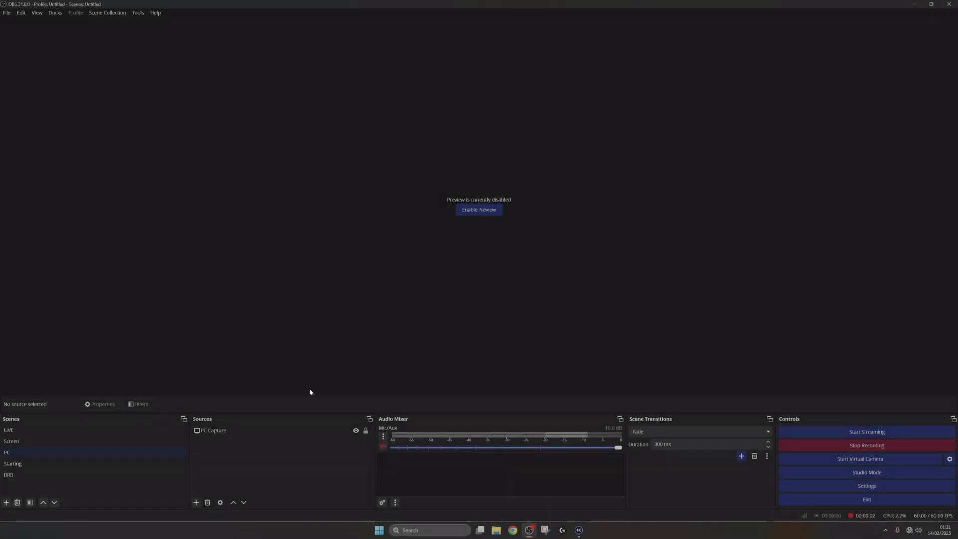
Add a Video Capture Device source named 'Elgato' using the Elgato 4K X to the PC scene
right_click(236, 470)
mouse_move(255, 477)
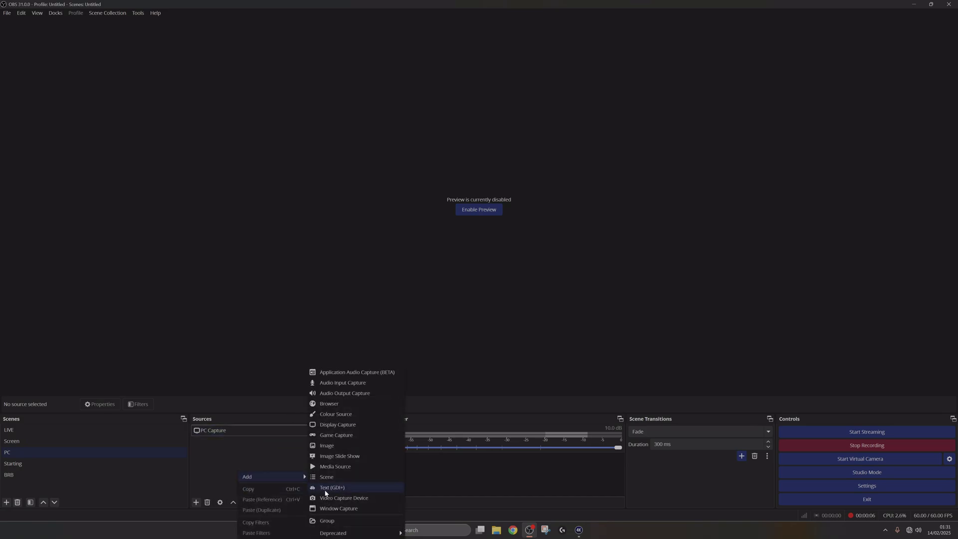
click(339, 498)
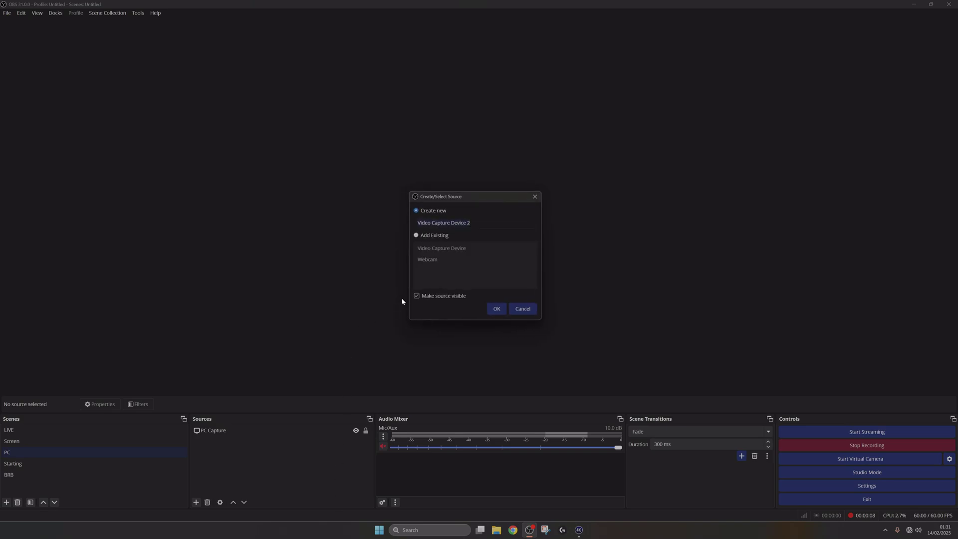
key(BackSpace)
text(Elgato)
click(496, 309)
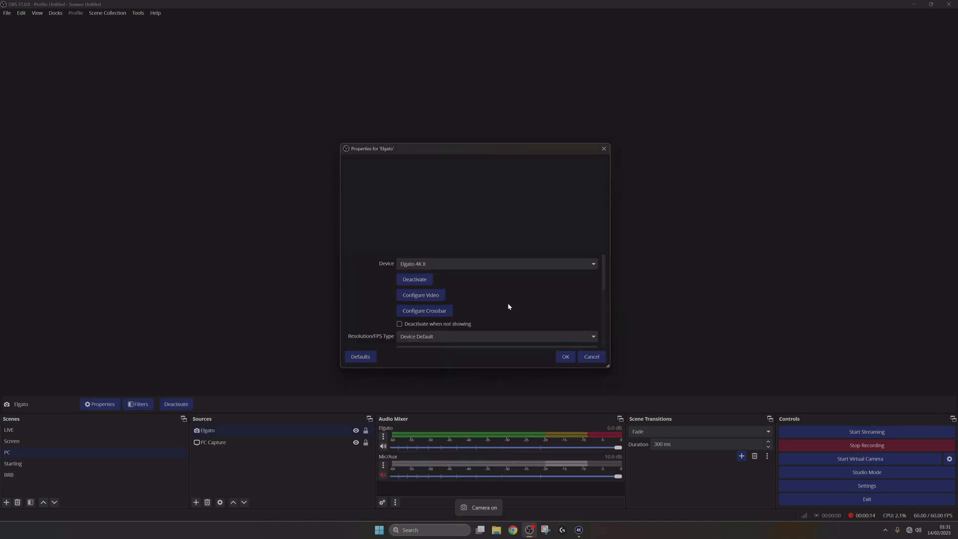
key(Return)
click(241, 428)
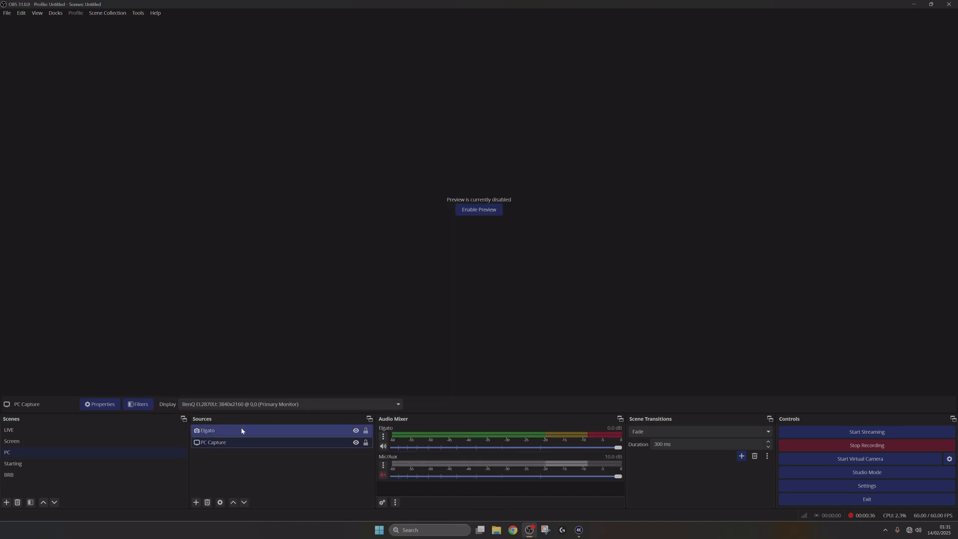
right_click(241, 428)
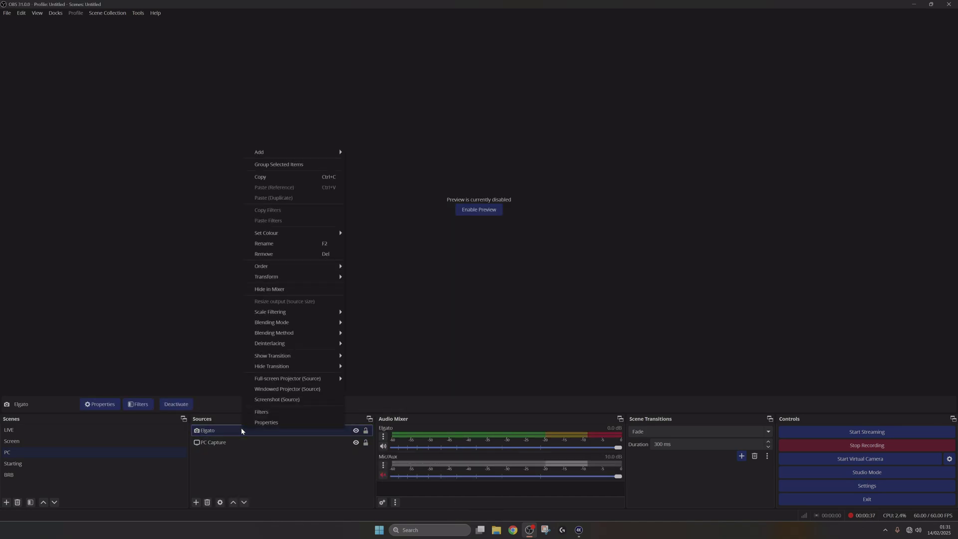
Give Elgato a Colour Correction filter with gamma 0.06, contrast -0.03 and saturation 0.15
click(268, 413)
click(324, 387)
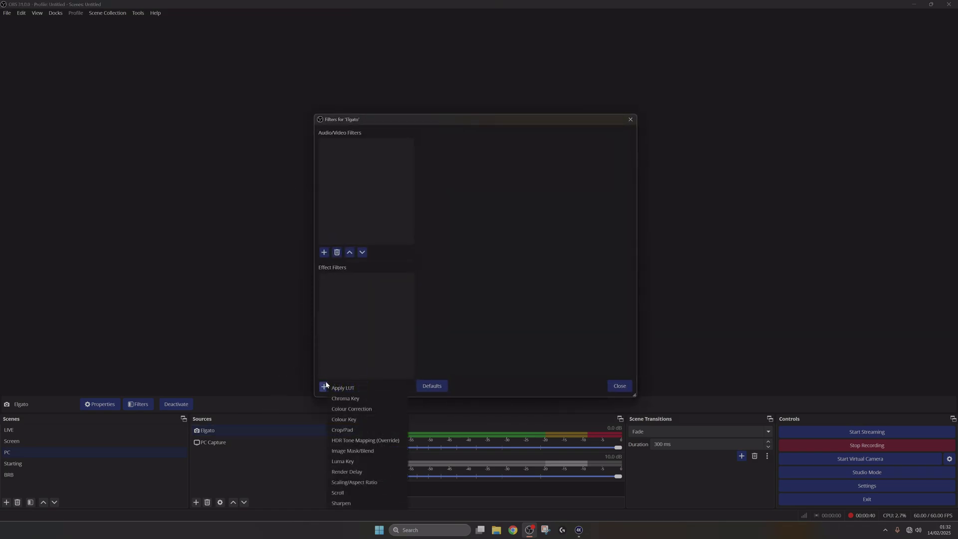
click(351, 410)
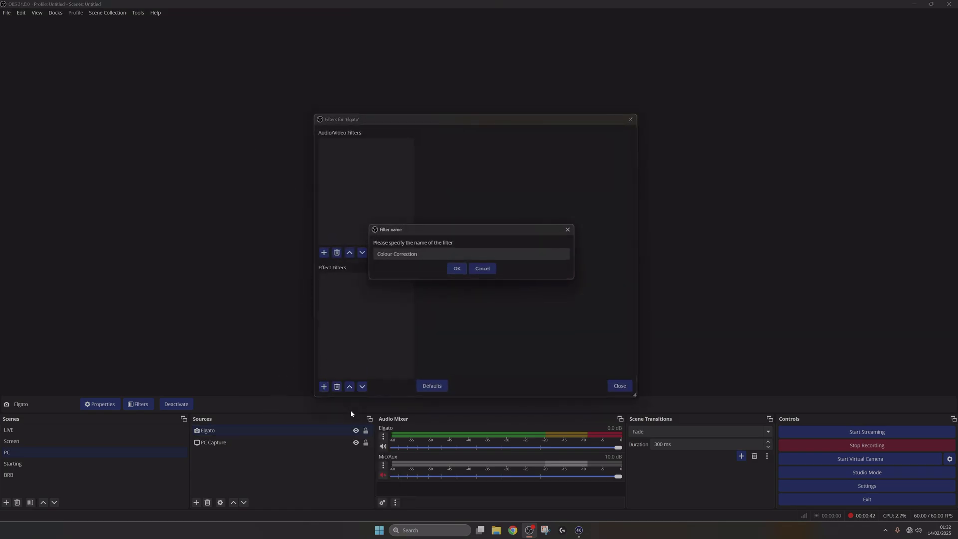
click(452, 271)
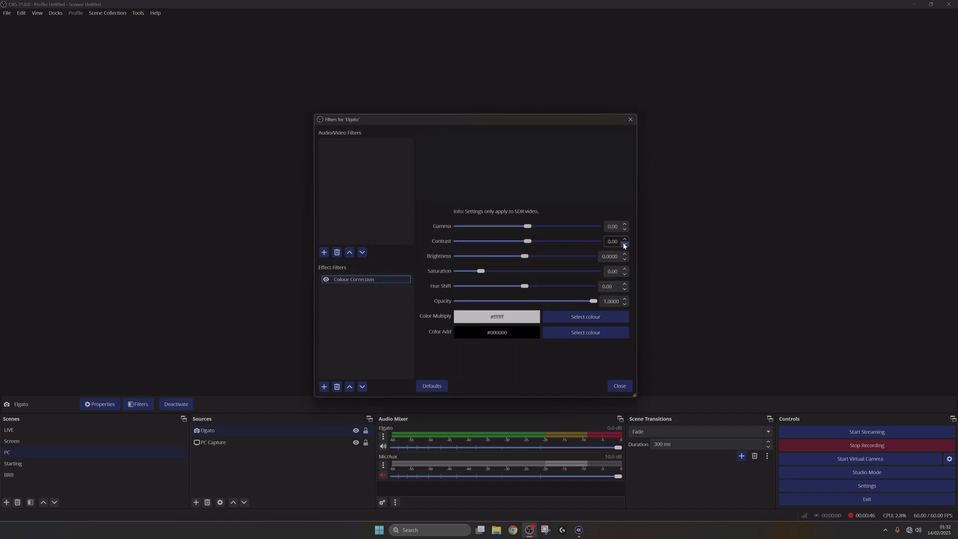
double_click(625, 225)
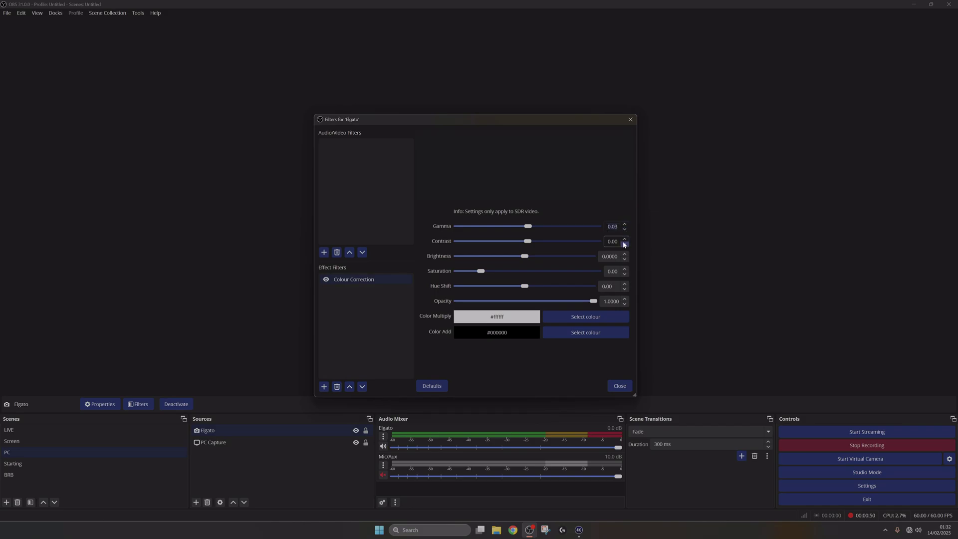
click(626, 238)
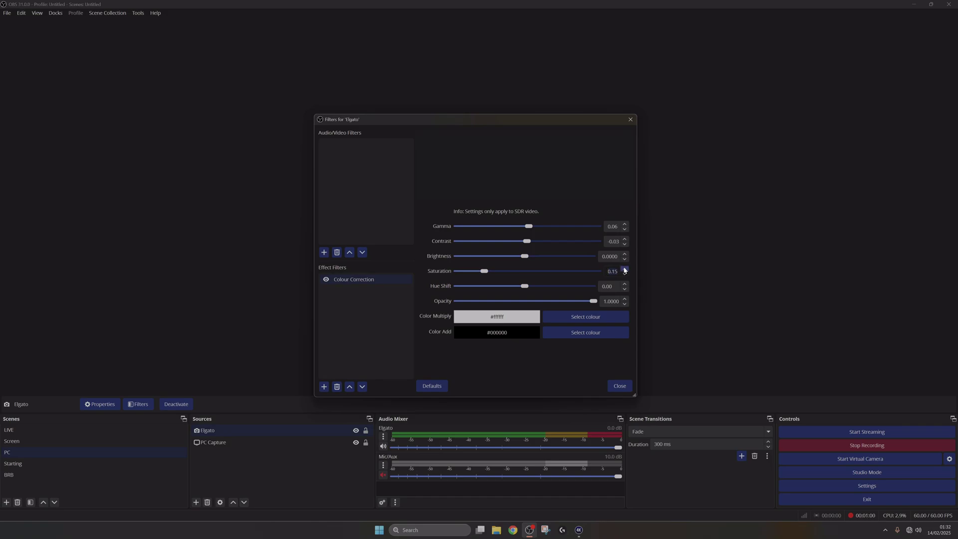
Set Elgato's properties to Custom resolution type, 3840x2160 and Full colour range, then confirm
right_click(259, 434)
click(295, 429)
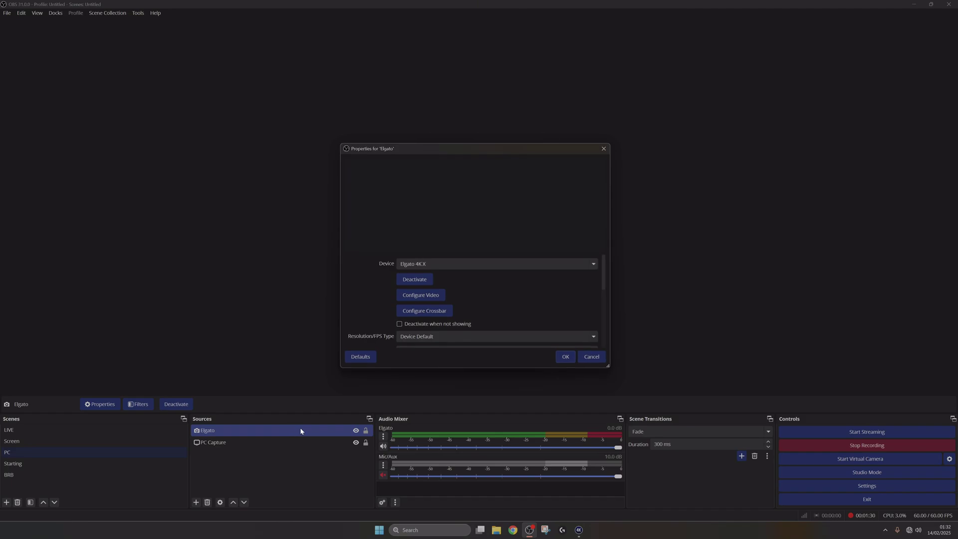
scroll(506, 325, down, 1)
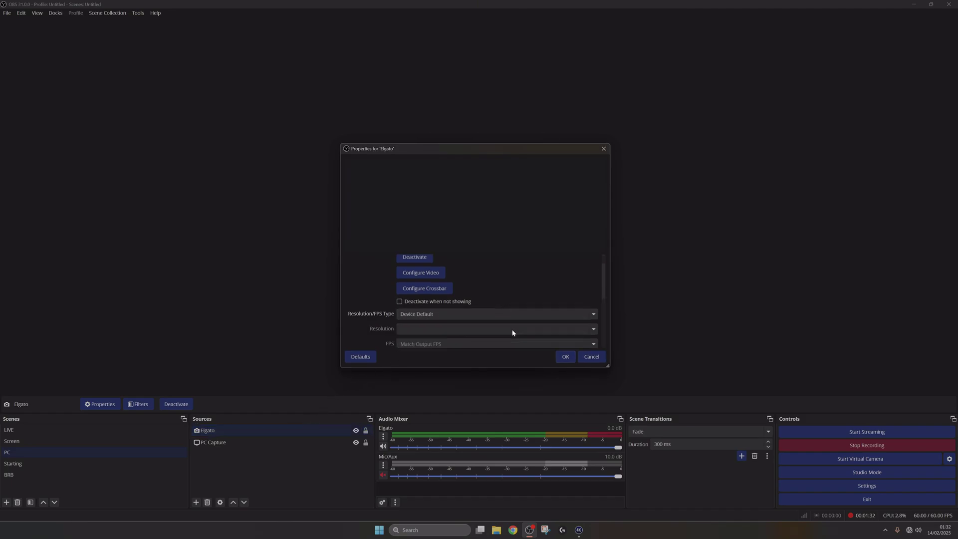
click(478, 314)
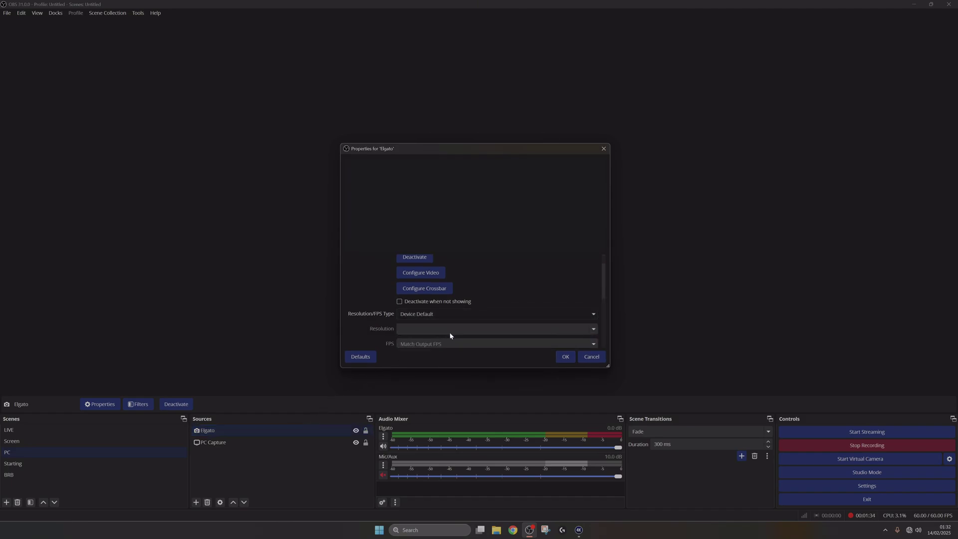
scroll(479, 317, down, 1)
drag(605, 289, 599, 309)
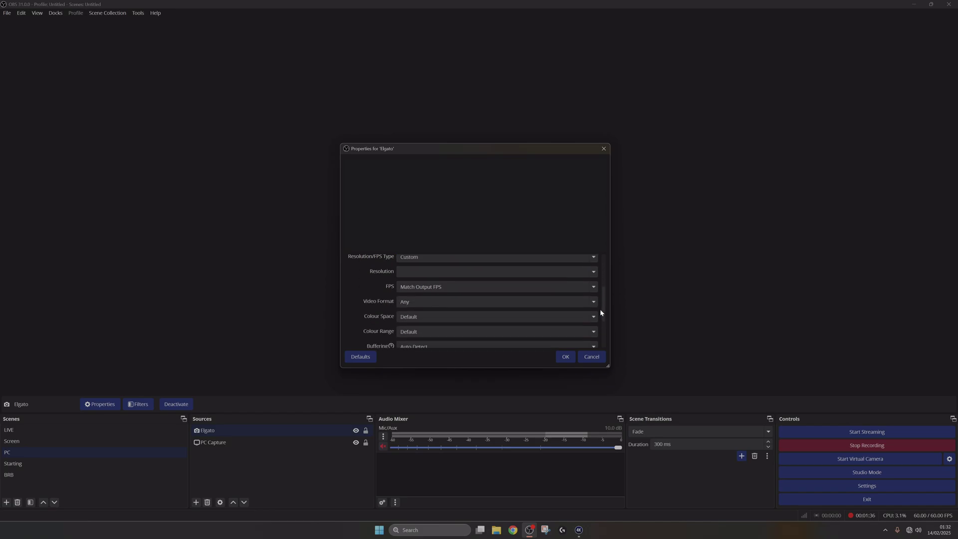
click(412, 271)
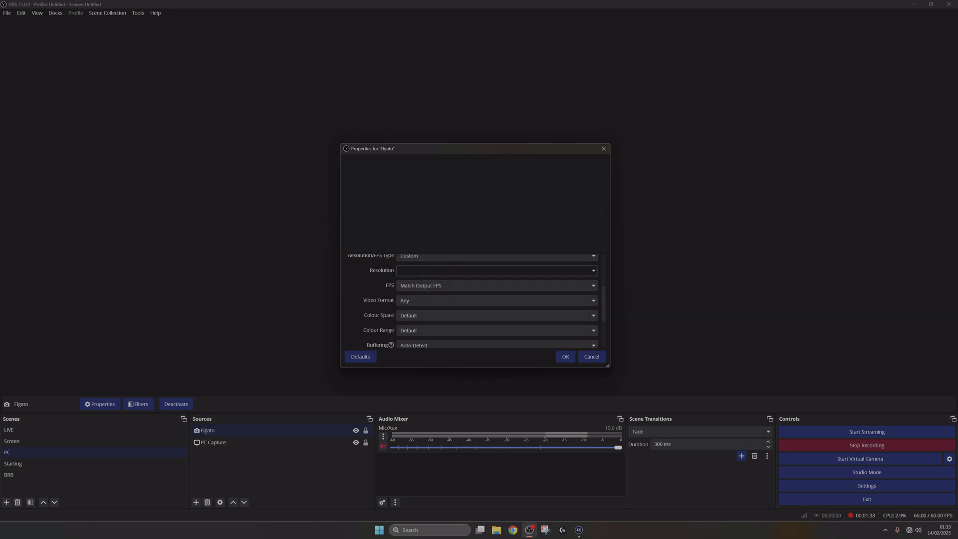
click(596, 272)
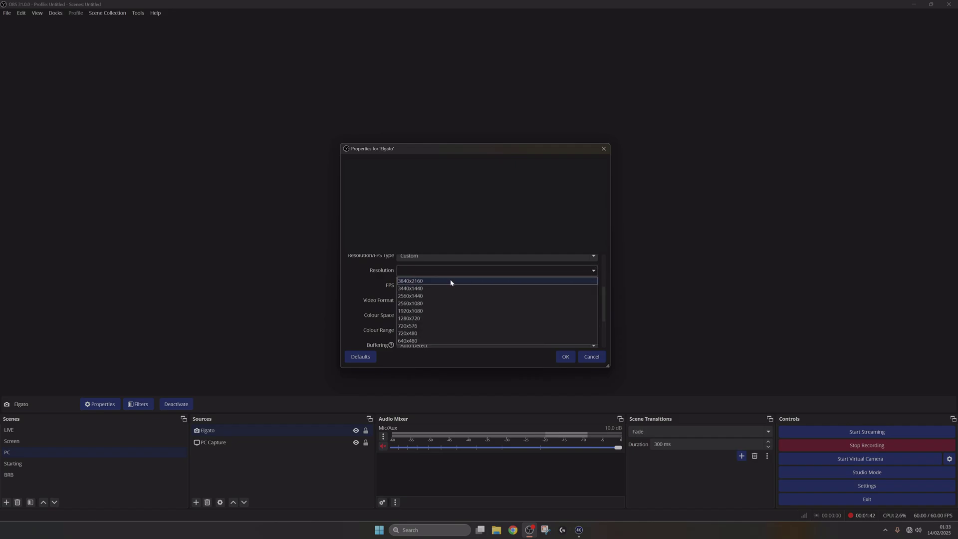
click(435, 282)
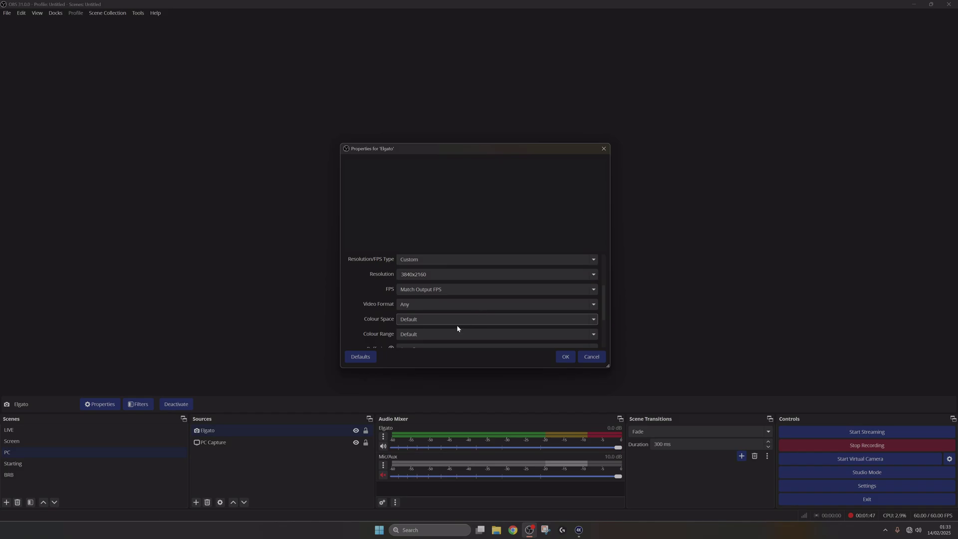
click(439, 334)
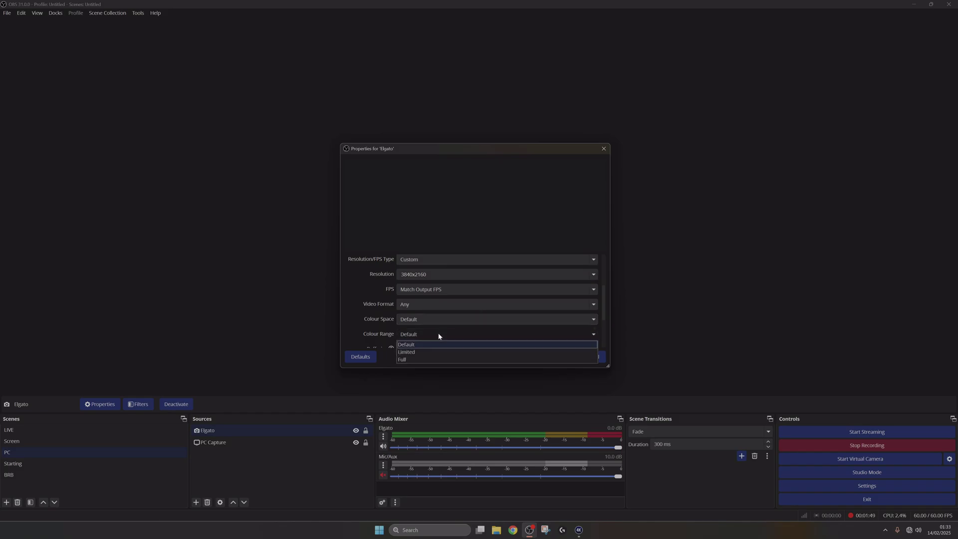
click(420, 360)
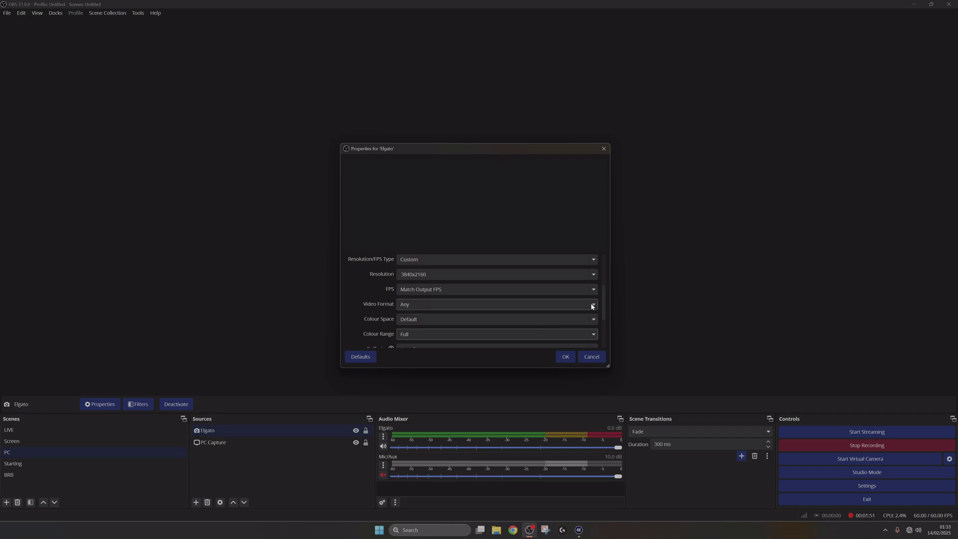
drag(606, 300, 604, 331)
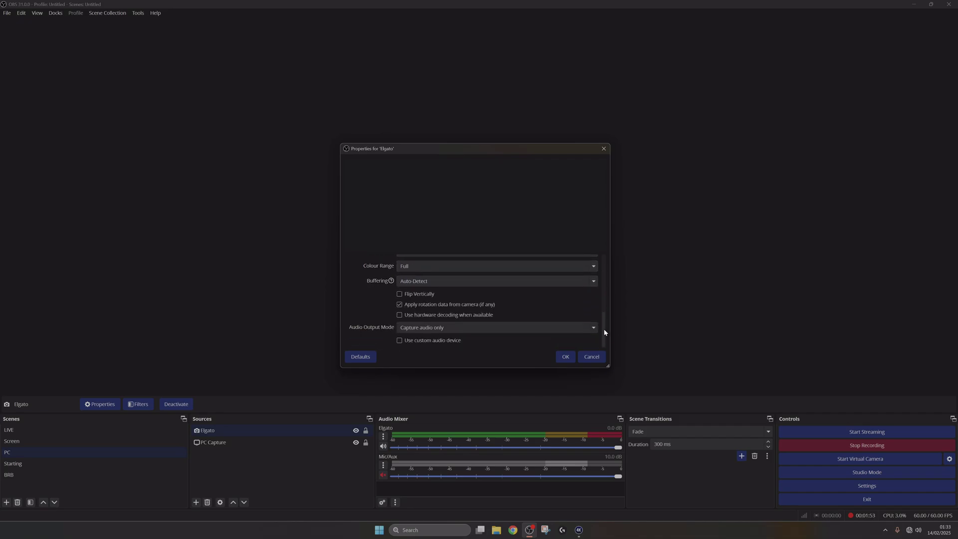
click(566, 356)
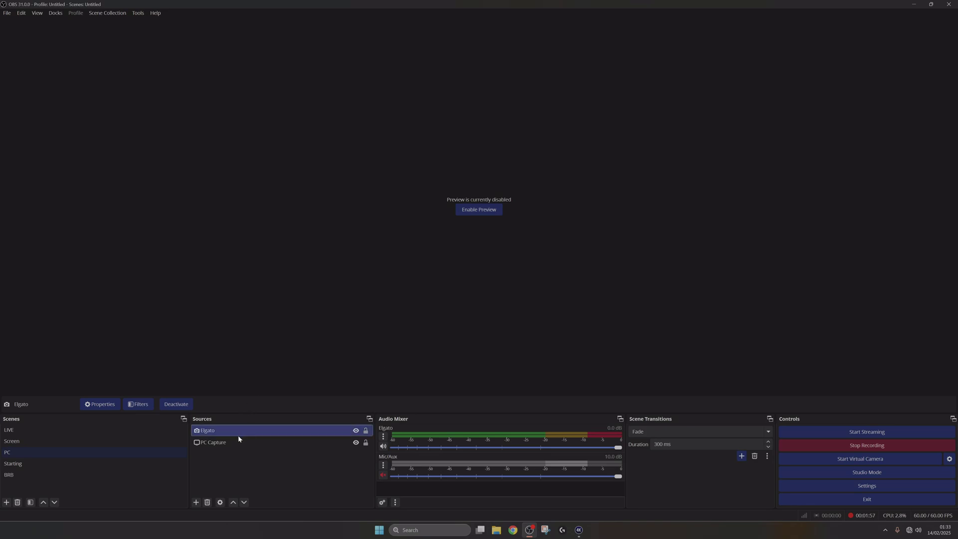
Reopen Elgato's properties to verify 3840x2160 and open Configure Video
right_click(249, 430)
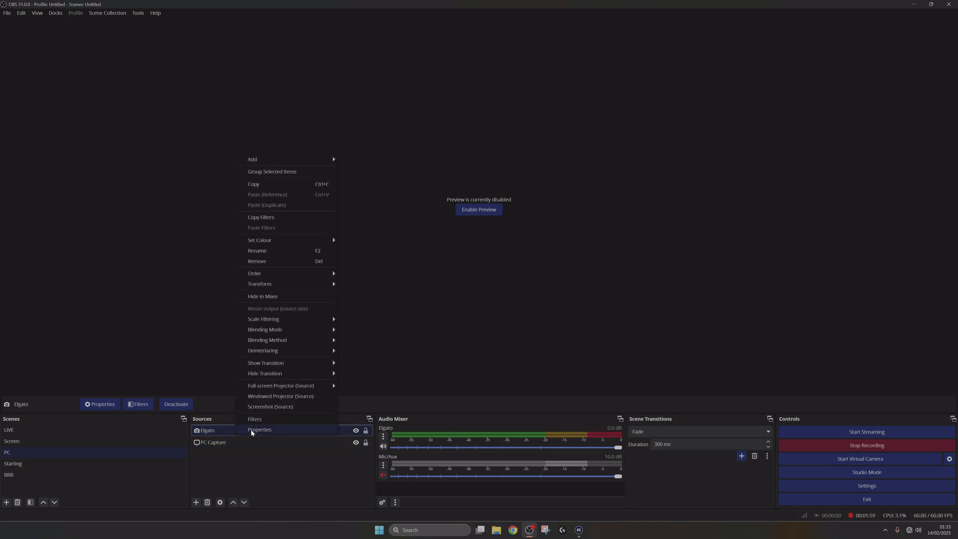
click(252, 428)
scroll(443, 315, down, 1)
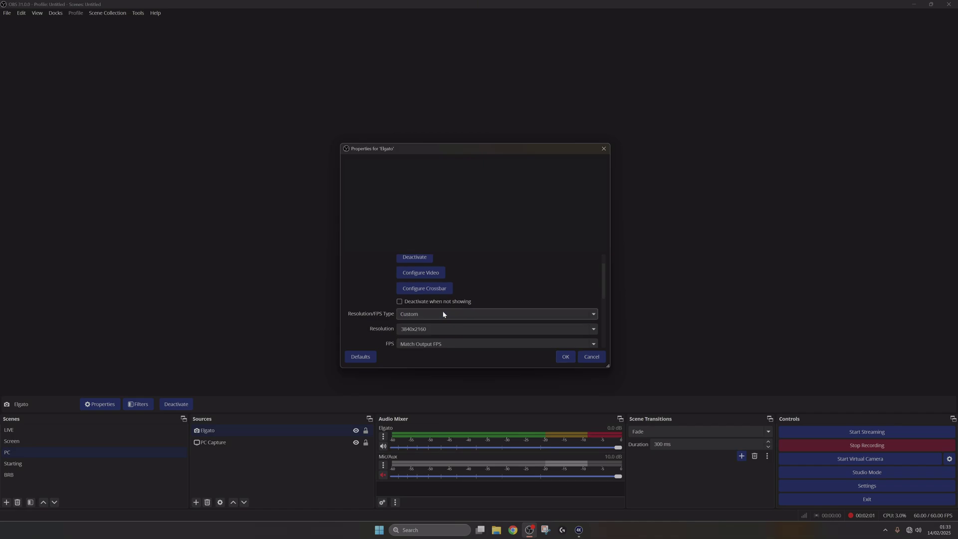
scroll(443, 314, up, 1)
click(435, 297)
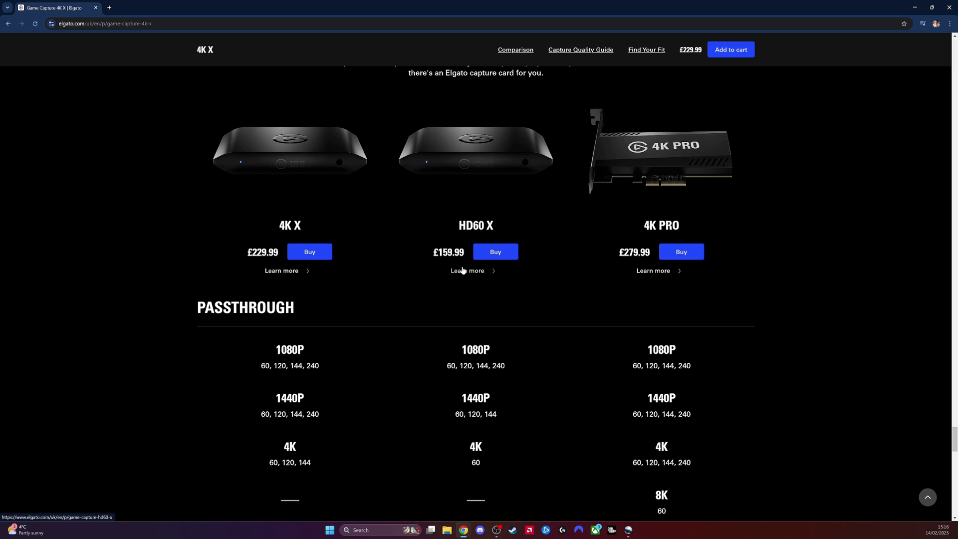
scroll(485, 415, down, 1)
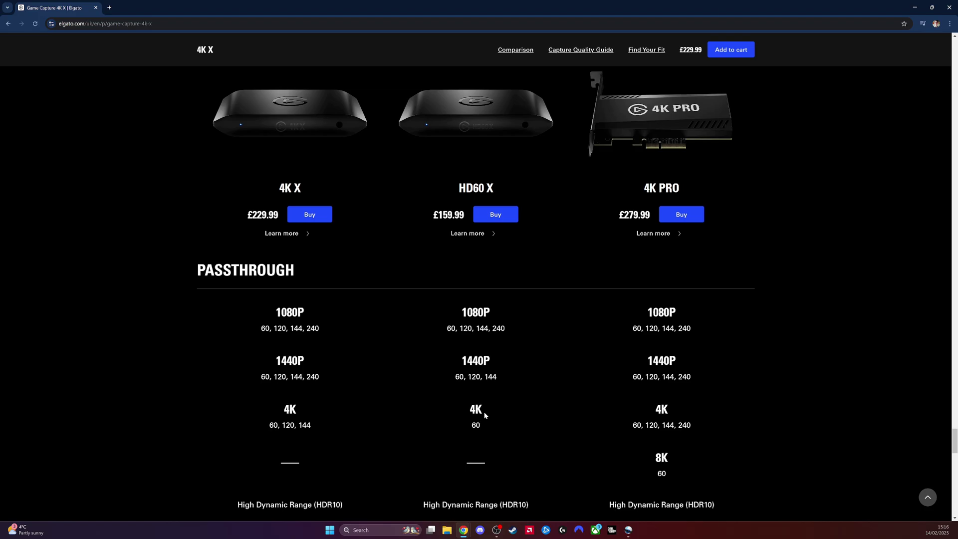
scroll(885, 202, down, 10)
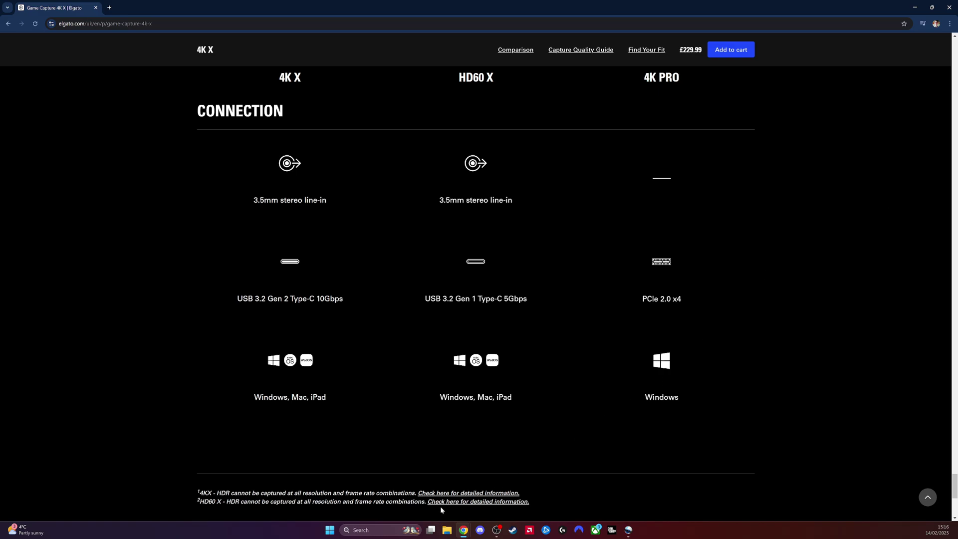
click(375, 530)
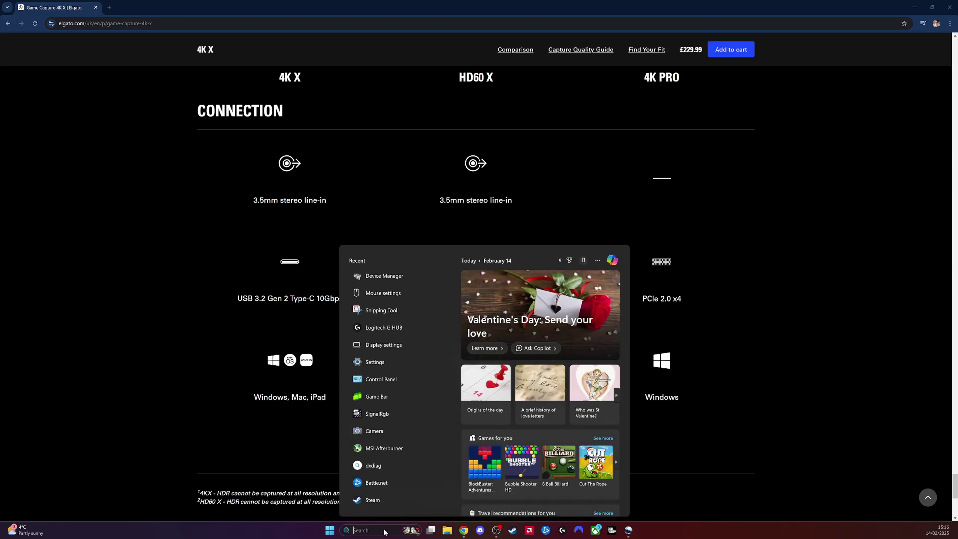
click(391, 279)
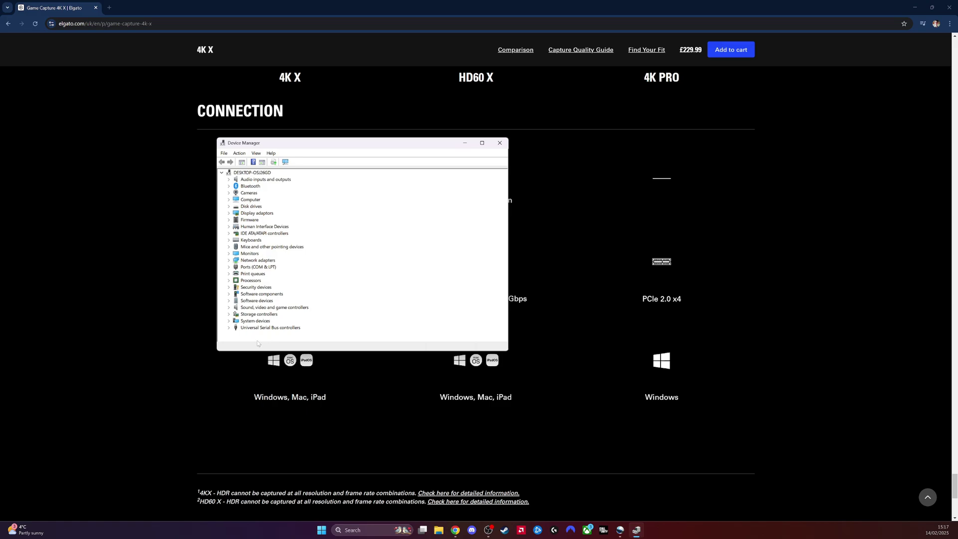
click(229, 328)
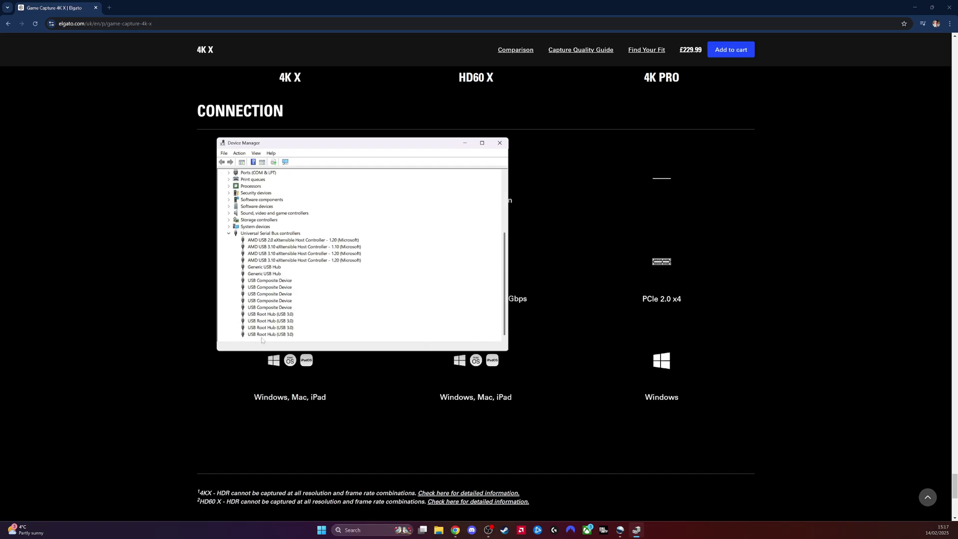
click(499, 142)
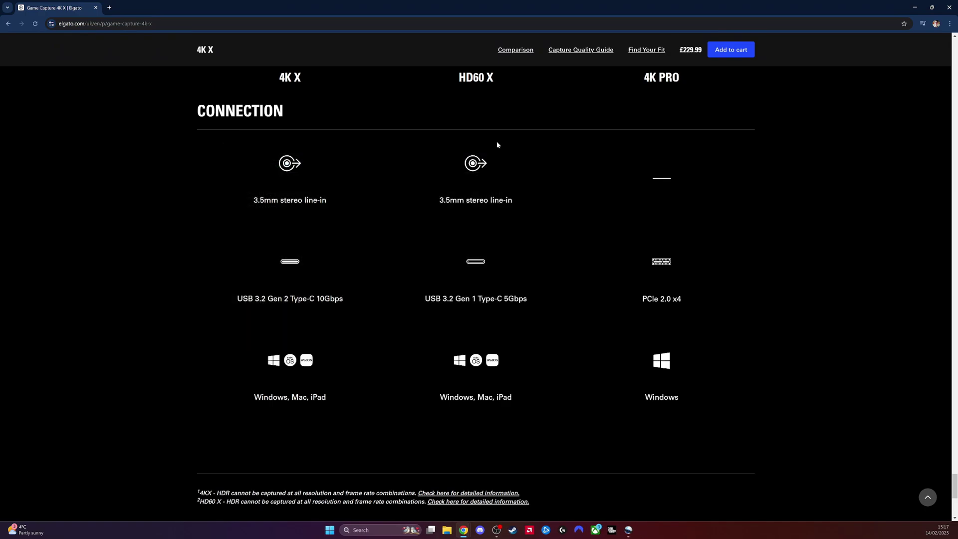